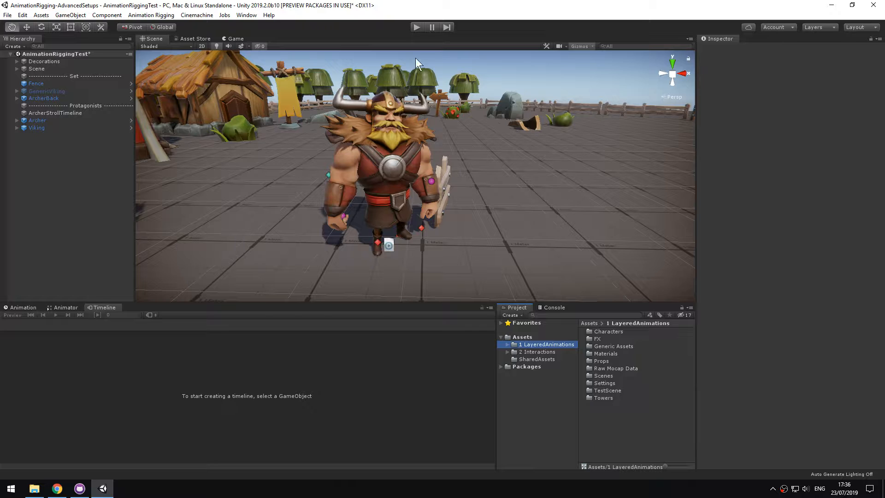
# Step: Run the scene in play mode and inspect the Head_MultiAimConstraint inside the Viking's Rig
pyautogui.click(417, 27)
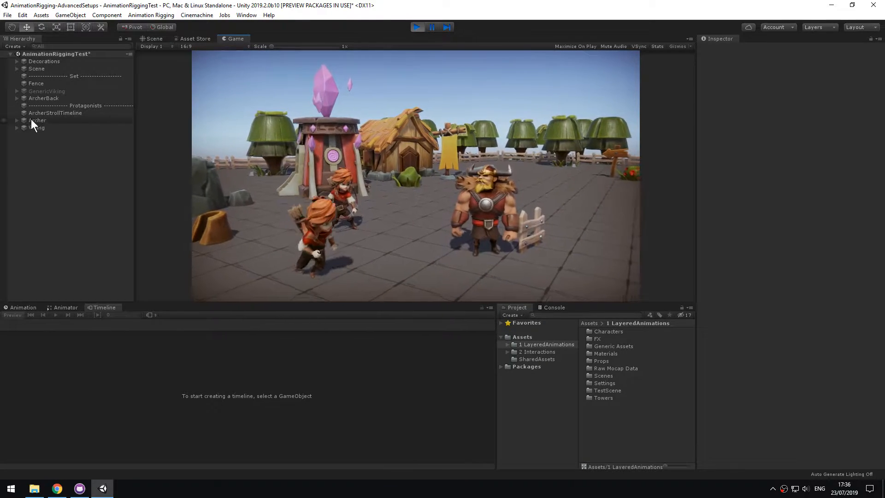
pyautogui.click(16, 128)
pyautogui.click(31, 128)
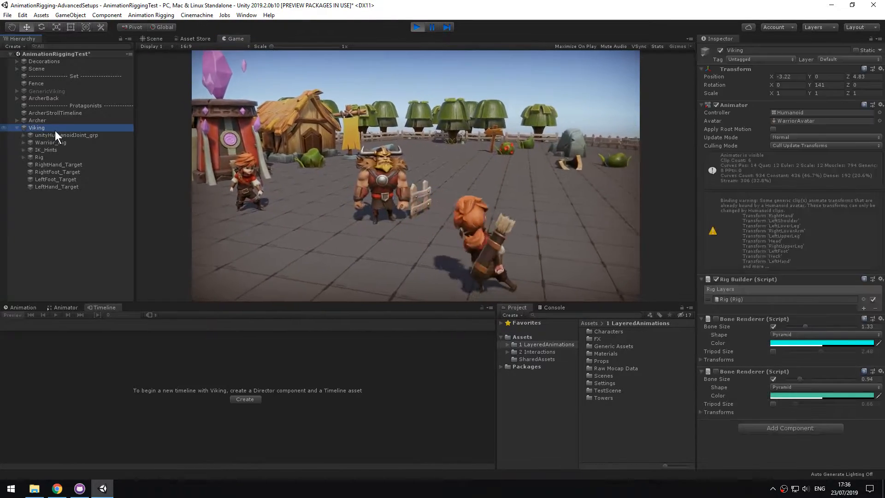
pyautogui.click(51, 157)
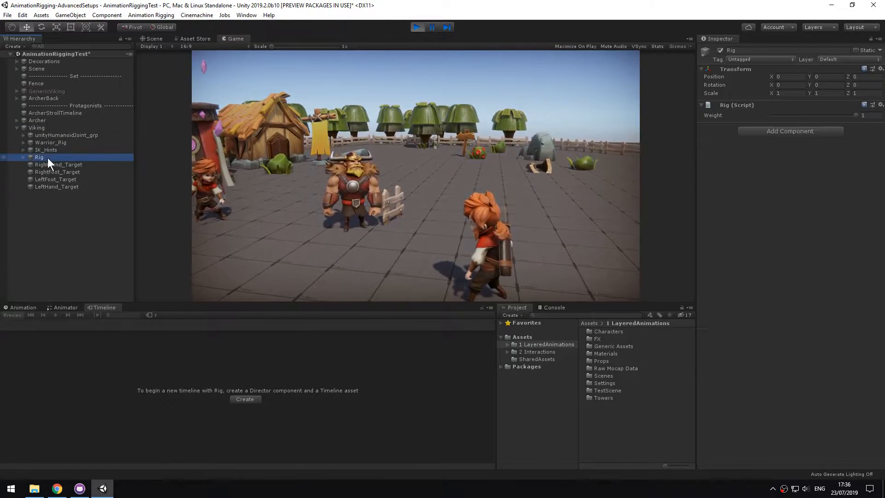
pyautogui.click(23, 157)
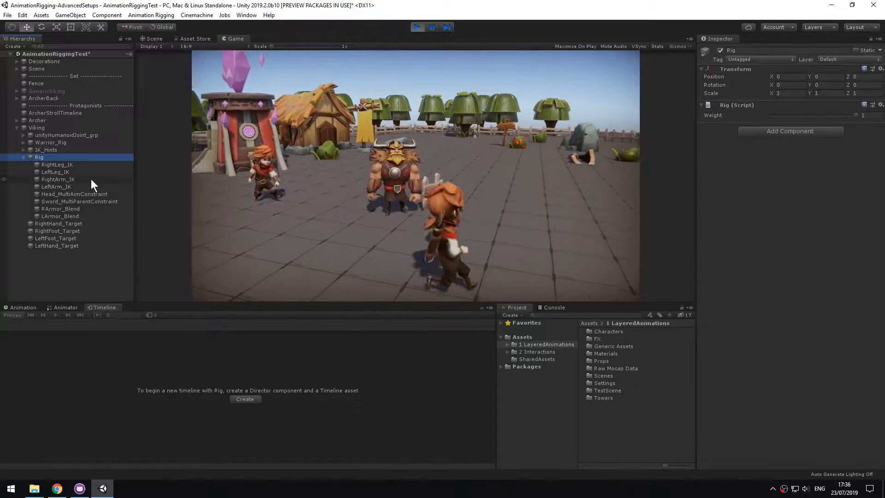
pyautogui.click(91, 194)
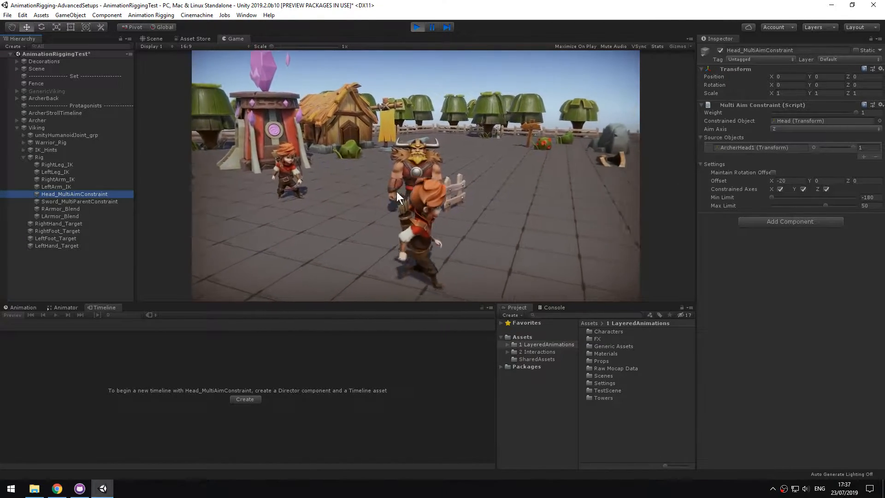
# Step: Show the Viking's Animator state graph around the Warrior_Idle and Warrior_attack_v02 states
pyautogui.click(42, 127)
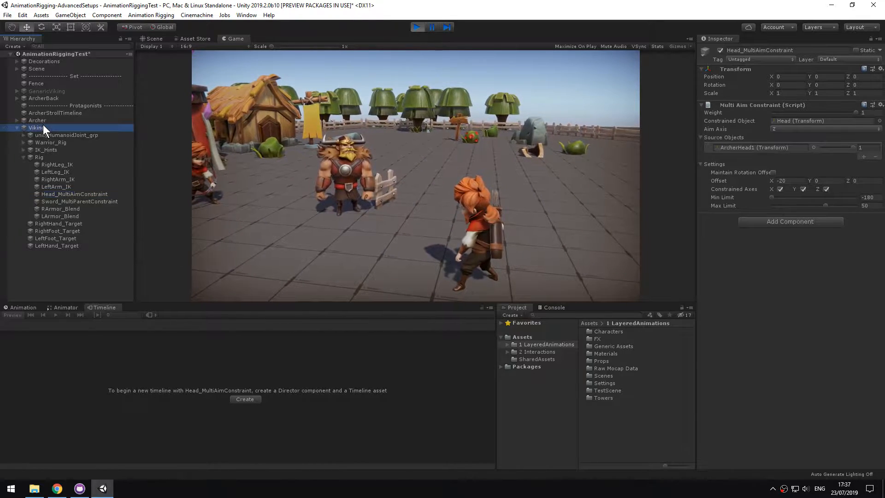
pyautogui.click(61, 307)
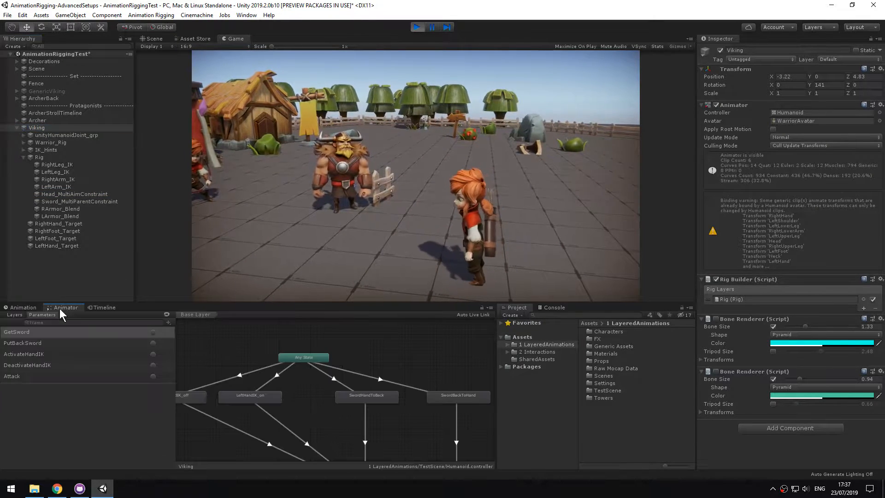
pyautogui.moveTo(315, 380); pyautogui.dragTo(261, 277, button='middle')
pyautogui.scroll(5, 344, 365)
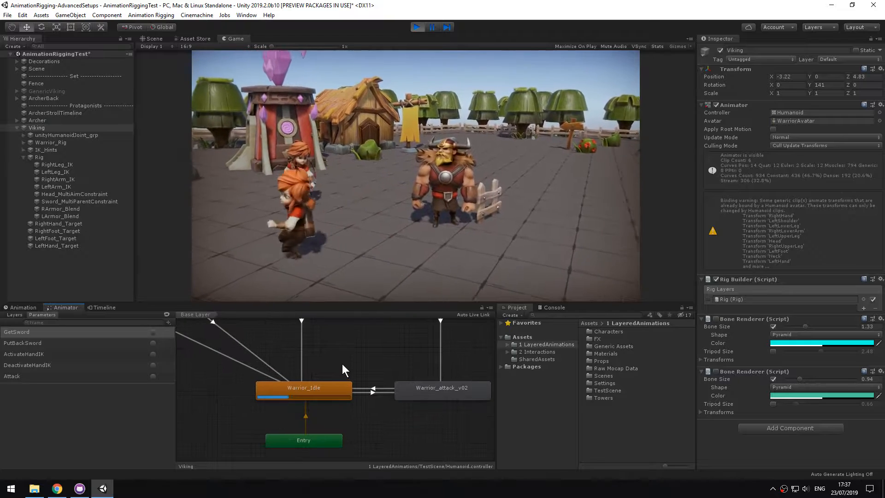
pyautogui.moveTo(342, 364); pyautogui.dragTo(372, 357, button='middle')
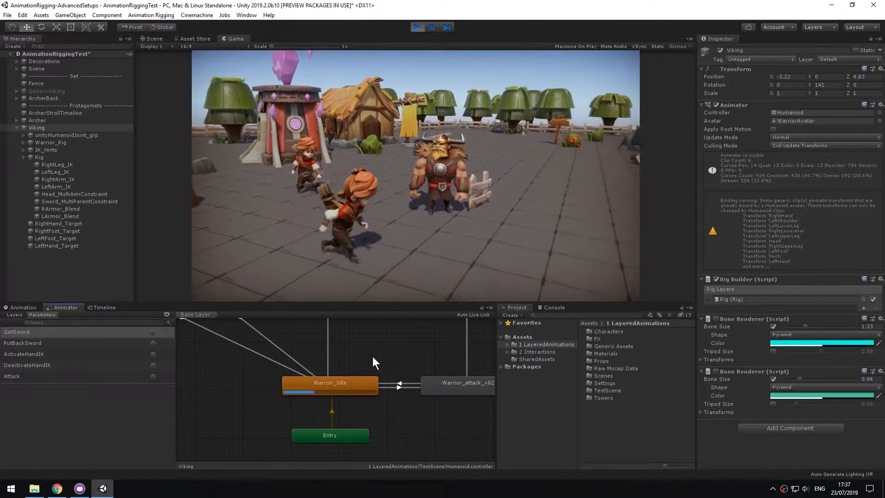
pyautogui.moveTo(388, 350); pyautogui.dragTo(312, 366, button='middle')
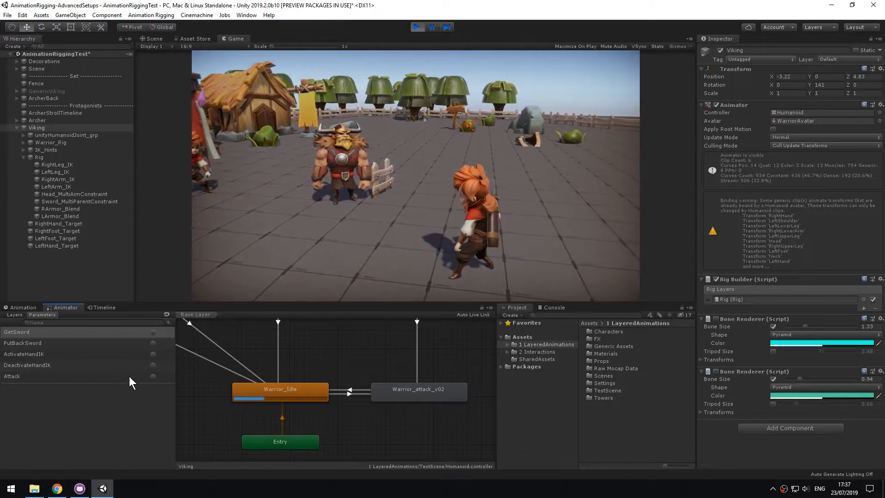
# Step: Fire the Attack trigger on the Viking to preview the attack animation
pyautogui.click(152, 376)
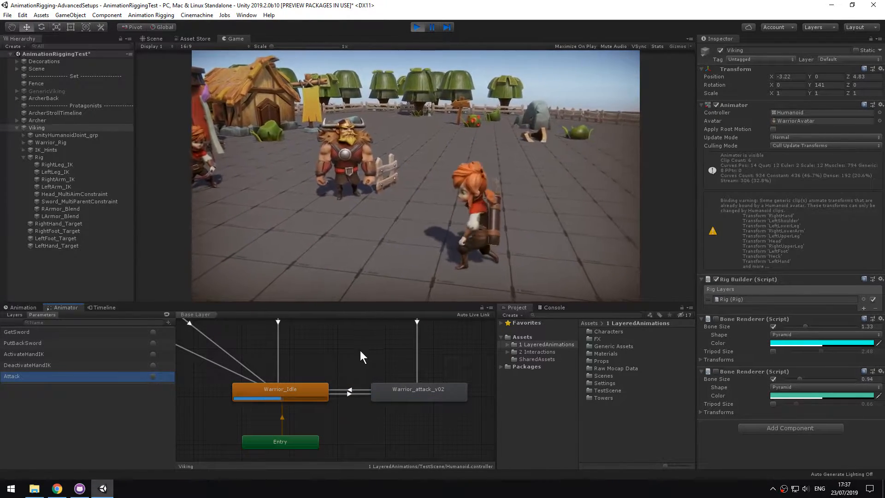
pyautogui.moveTo(349, 350)
pyautogui.mouseDown(button='middle')
pyautogui.moveTo(367, 354)
pyautogui.moveTo(343, 364)
pyautogui.mouseUp(button='middle')
pyautogui.click(345, 364)
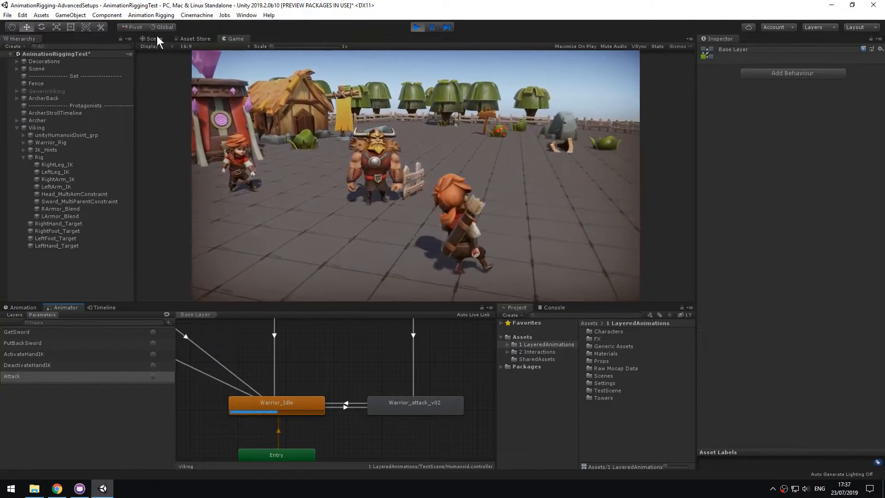
# Step: View the Viking from the side in the Scene view and show the Any State transitions in the state graph
pyautogui.click(154, 38)
pyautogui.keyDown('alt'); pyautogui.moveTo(267, 150); pyautogui.dragTo(352, 216); pyautogui.keyUp('alt')
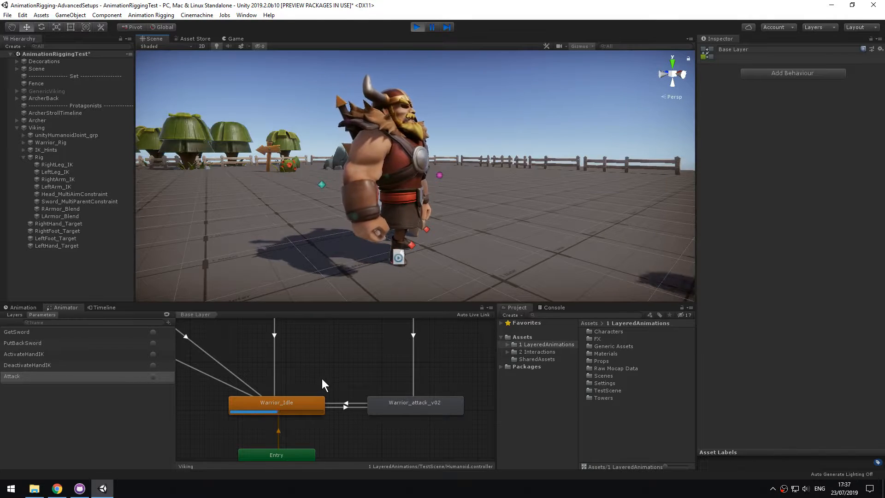
pyautogui.moveTo(231, 362); pyautogui.dragTo(404, 424, button='middle')
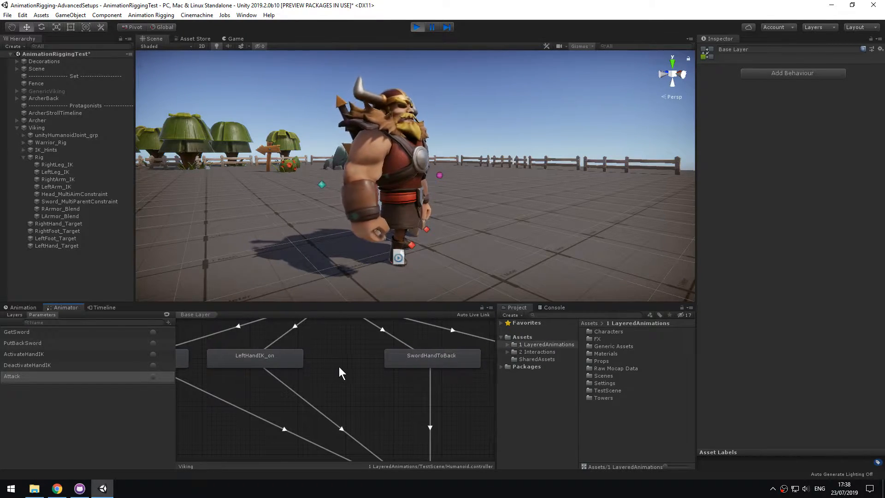
pyautogui.moveTo(339, 368); pyautogui.dragTo(363, 413, button='middle')
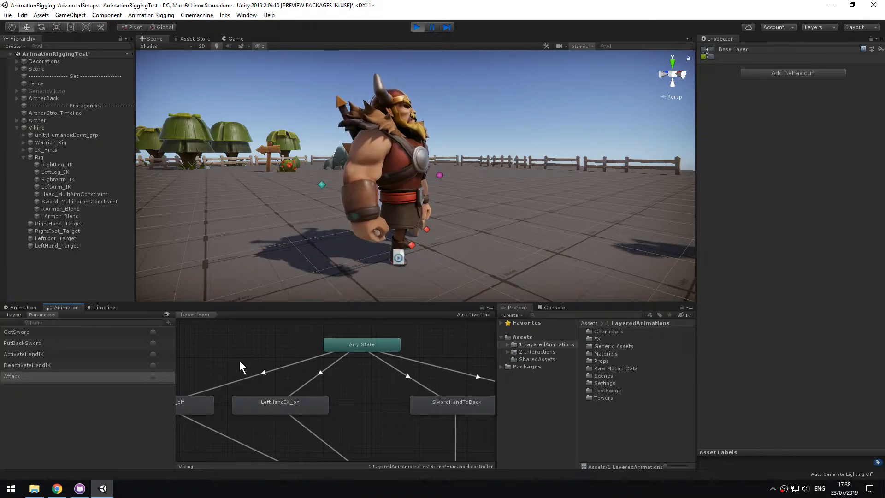
# Step: Fire the ActivateHandIK trigger in the Game view and show the hand IK states' transitions into Warrior_Idle
pyautogui.click(233, 39)
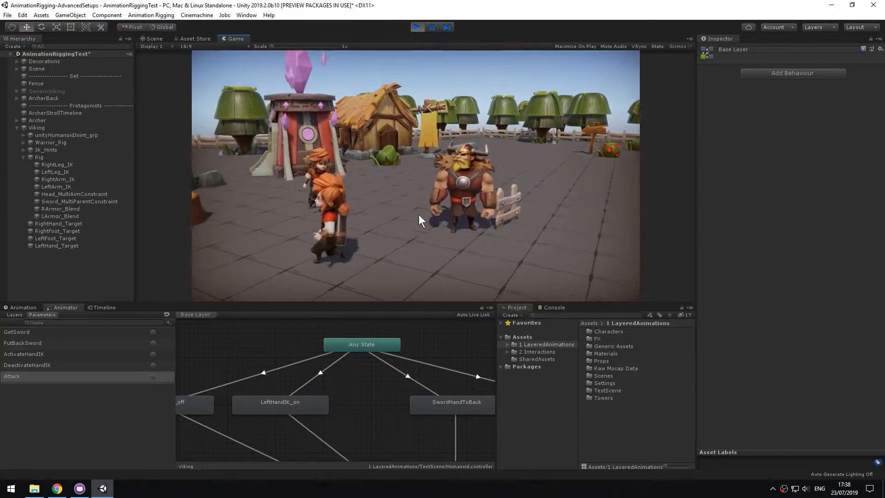
pyautogui.click(40, 353)
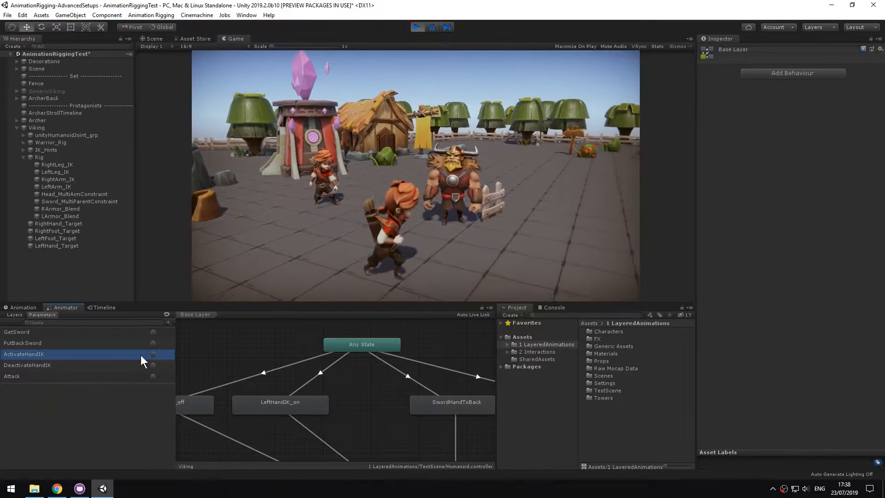
pyautogui.click(153, 354)
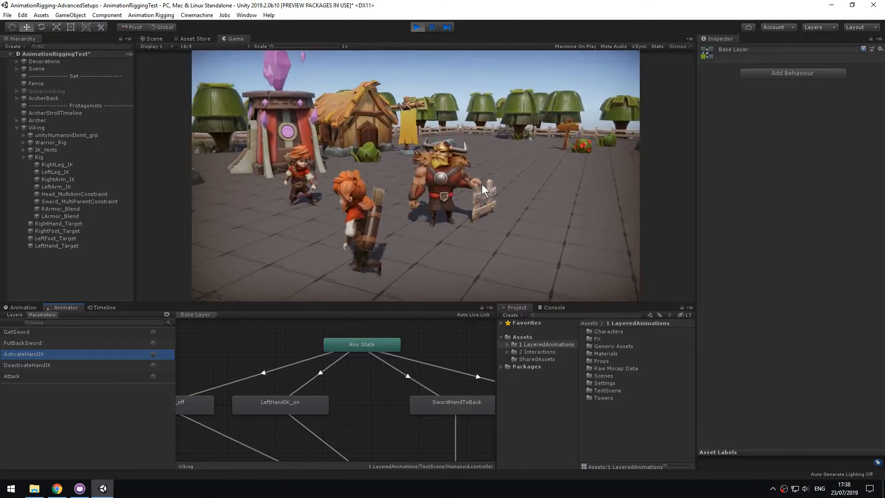
pyautogui.moveTo(359, 398); pyautogui.dragTo(283, 245, button='middle')
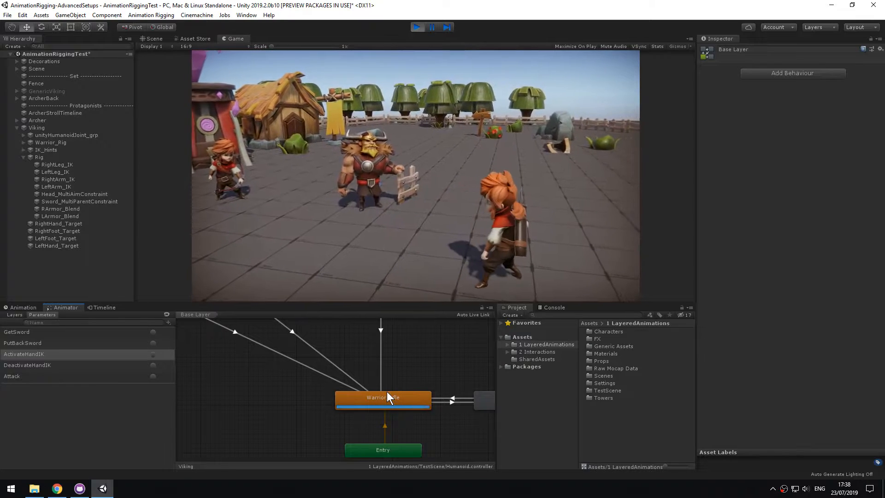
pyautogui.scroll(-2, 345, 364)
pyautogui.moveTo(346, 364); pyautogui.dragTo(397, 395, button='middle')
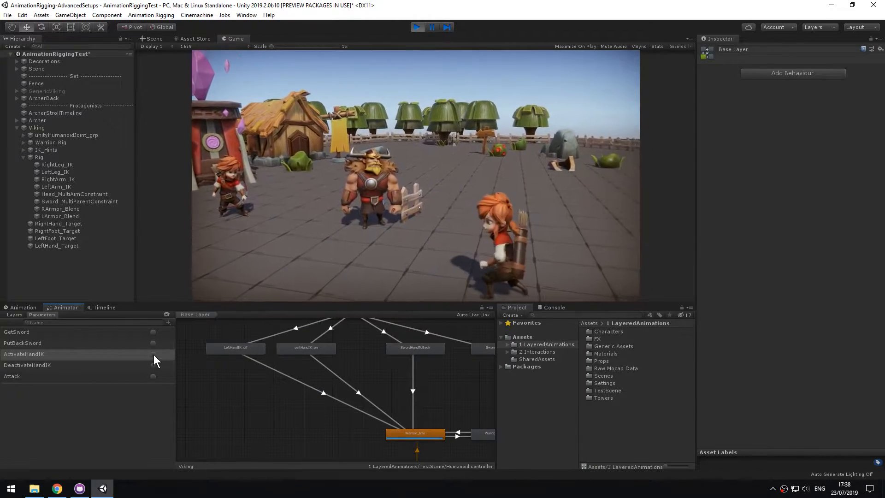
# Step: Fire ActivateHandIK, DeactivateHandIK and ActivateHandIK again to compare the Viking's left hand with and without IK
pyautogui.click(153, 354)
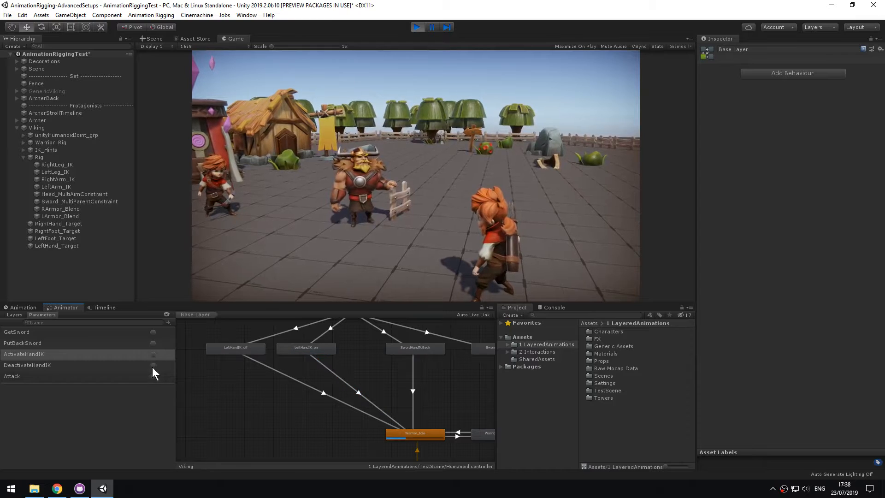
pyautogui.click(152, 365)
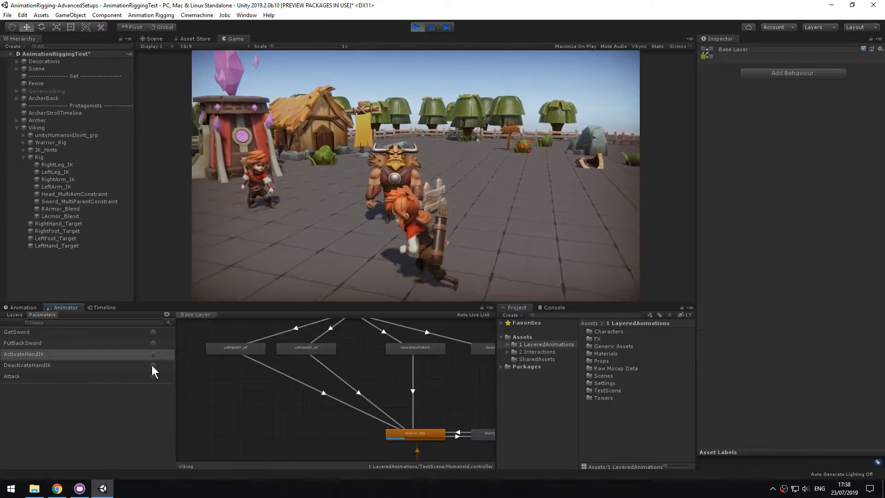
pyautogui.click(154, 354)
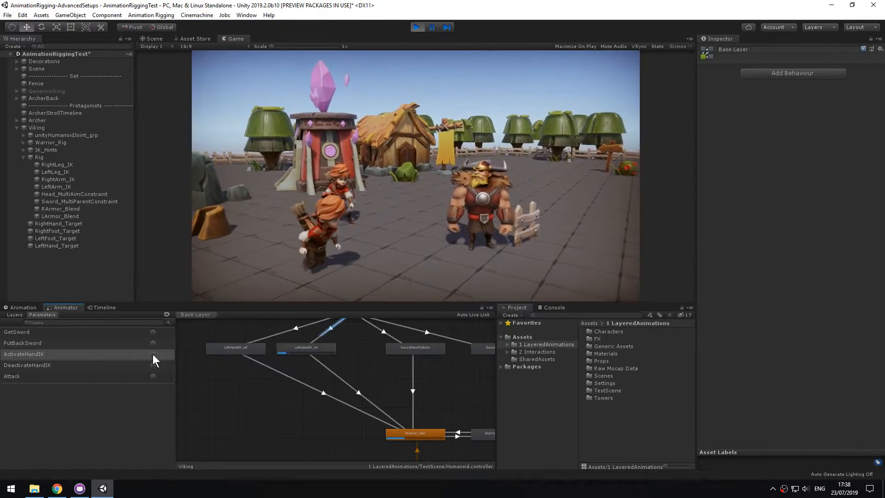
# Step: Fire the Attack trigger while the left-hand IK is active, with Warrior_Idle and Warrior_attack_v02 in view
pyautogui.moveTo(403, 399); pyautogui.dragTo(285, 367, button='middle')
pyautogui.scroll(3, 285, 360)
pyautogui.moveTo(365, 411); pyautogui.dragTo(328, 395, button='middle')
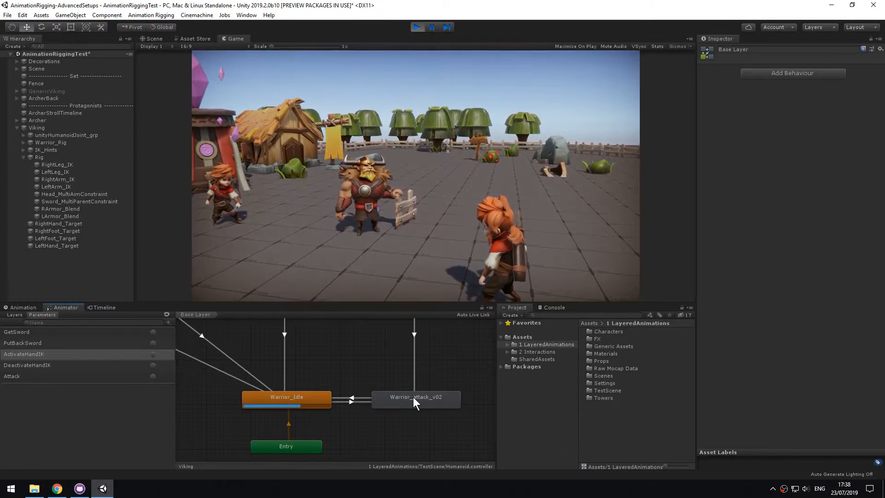
pyautogui.click(152, 376)
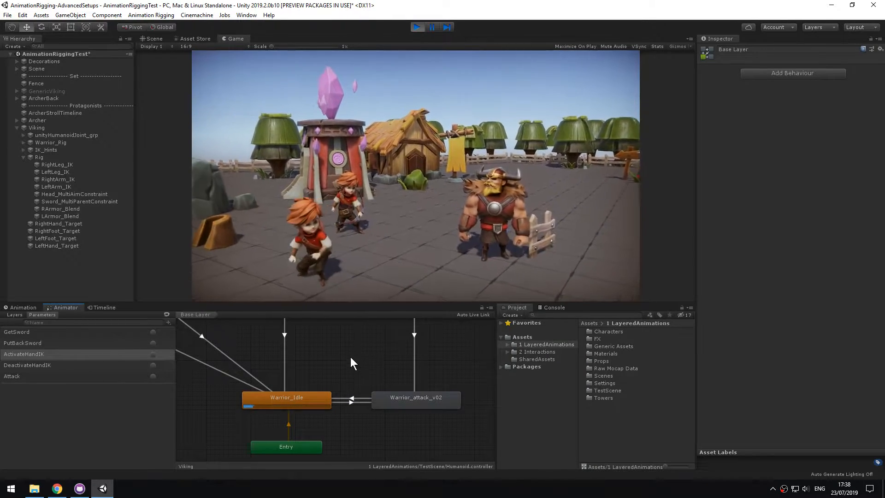
# Step: Stop play mode and open the settings of the LeftHandIK_on state
pyautogui.moveTo(352, 361); pyautogui.dragTo(502, 467, button='middle')
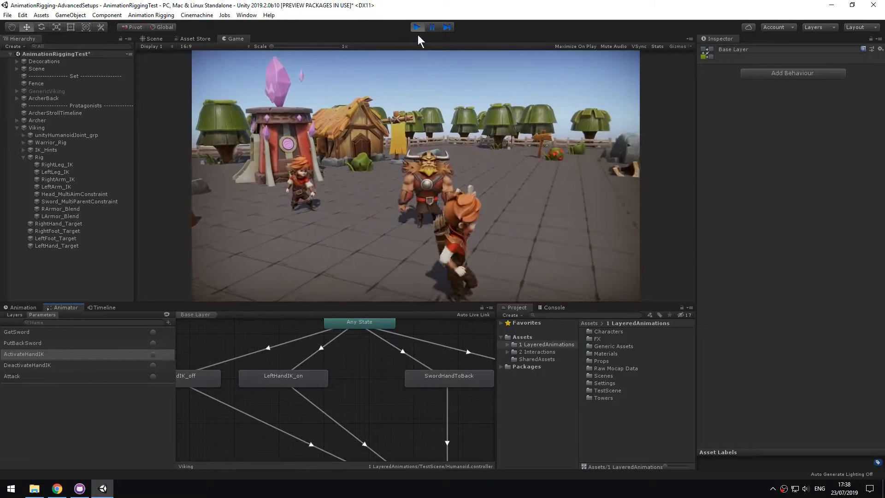
pyautogui.click(417, 27)
pyautogui.moveTo(357, 376); pyautogui.dragTo(432, 364, button='middle')
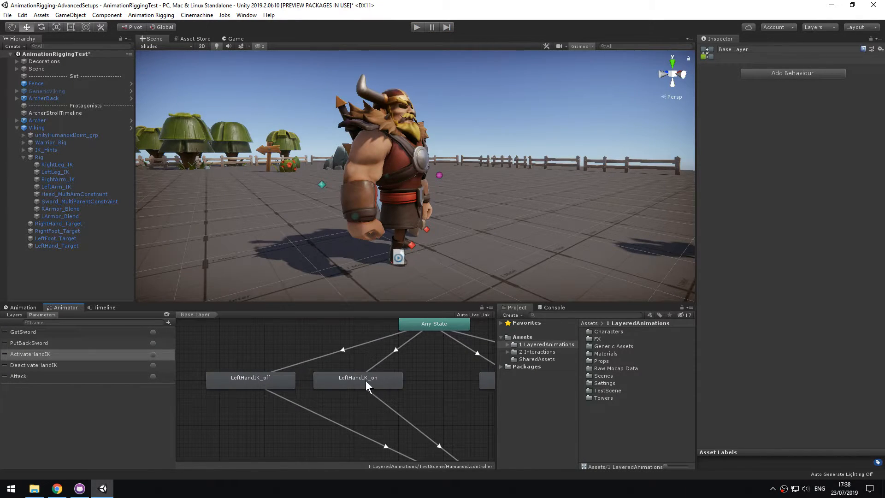
pyautogui.click(377, 379)
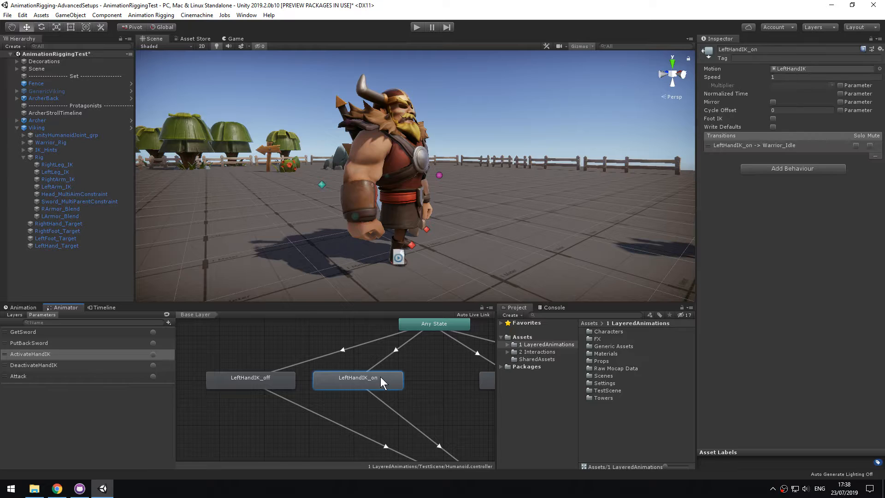
# Step: Examine the Write Defaults option of the LeftHandIK_on state alongside the full state graph
pyautogui.click(727, 128)
pyautogui.moveTo(439, 384); pyautogui.dragTo(434, 381, button='middle')
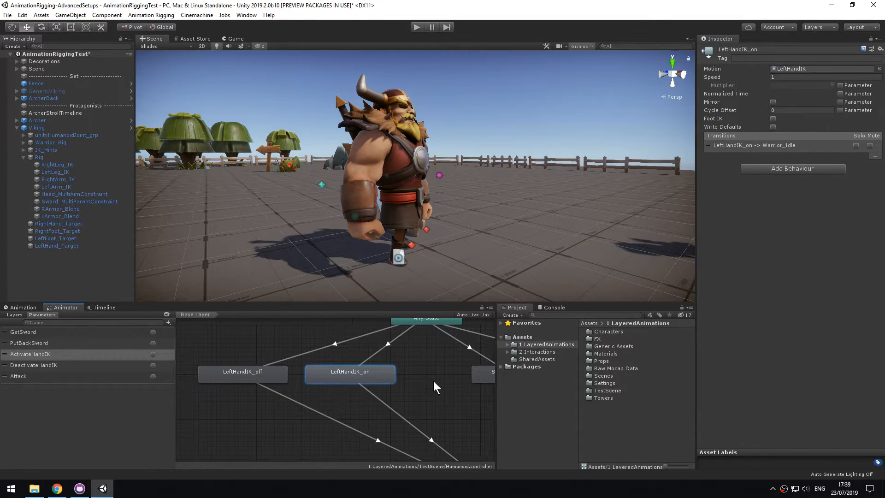
pyautogui.click(728, 126)
pyautogui.scroll(-1, 416, 406)
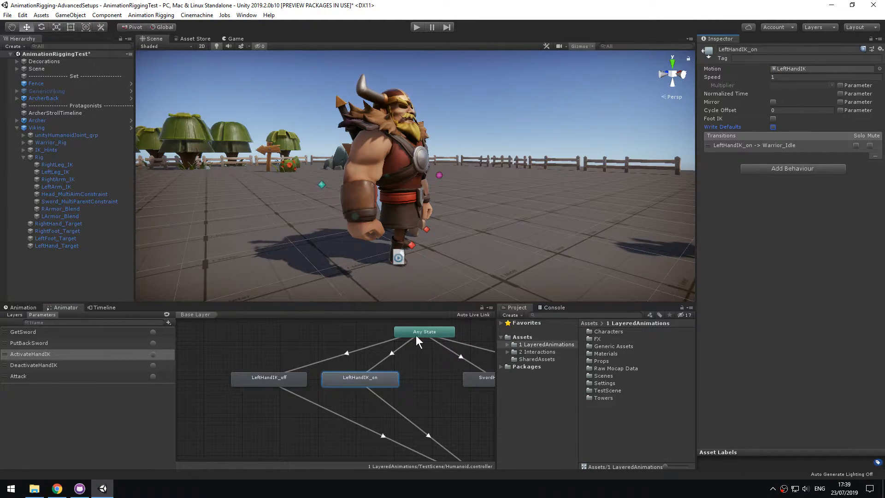
pyautogui.click(364, 380)
pyautogui.scroll(-2, 415, 396)
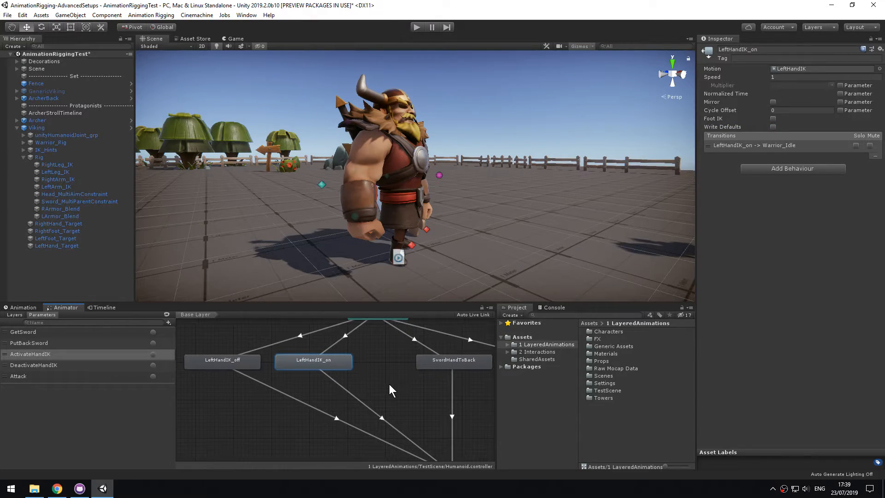
pyautogui.moveTo(389, 384); pyautogui.dragTo(358, 402, button='middle')
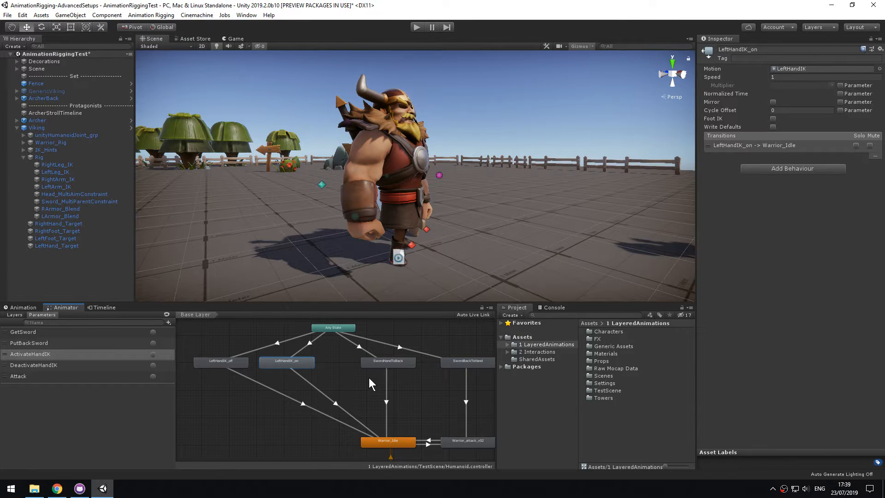
pyautogui.click(733, 128)
# Step: Inspect the LeftArm_IK constraint with the Viking seen from the front, and reselect the LeftHandIK_on state
pyautogui.keyDown('alt'); pyautogui.moveTo(428, 226); pyautogui.dragTo(381, 211); pyautogui.keyUp('alt')
pyautogui.scroll(3, 382, 211)
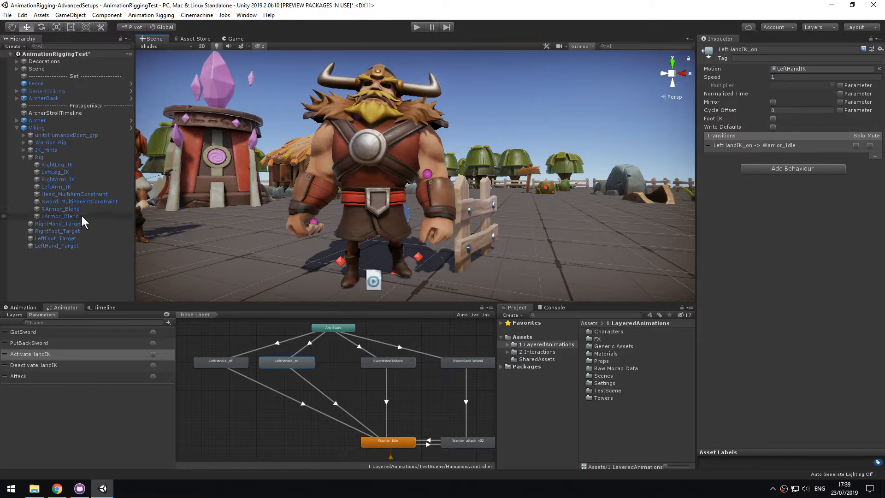
pyautogui.click(62, 187)
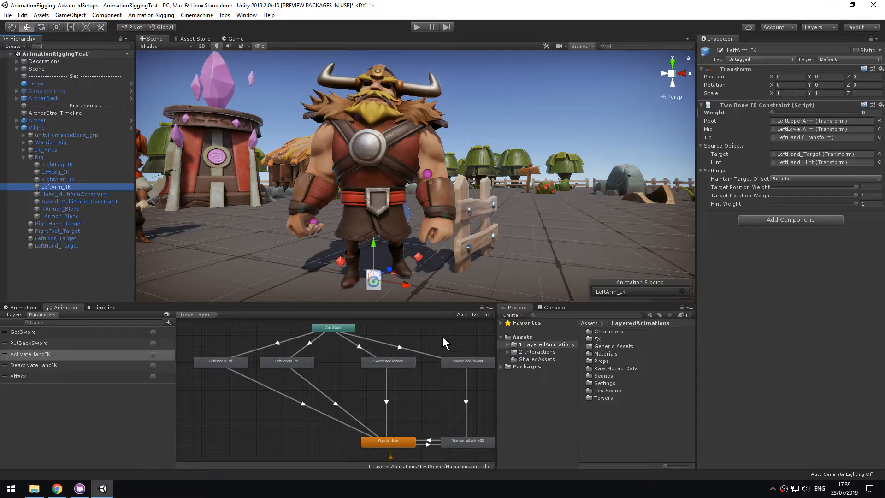
pyautogui.click(282, 359)
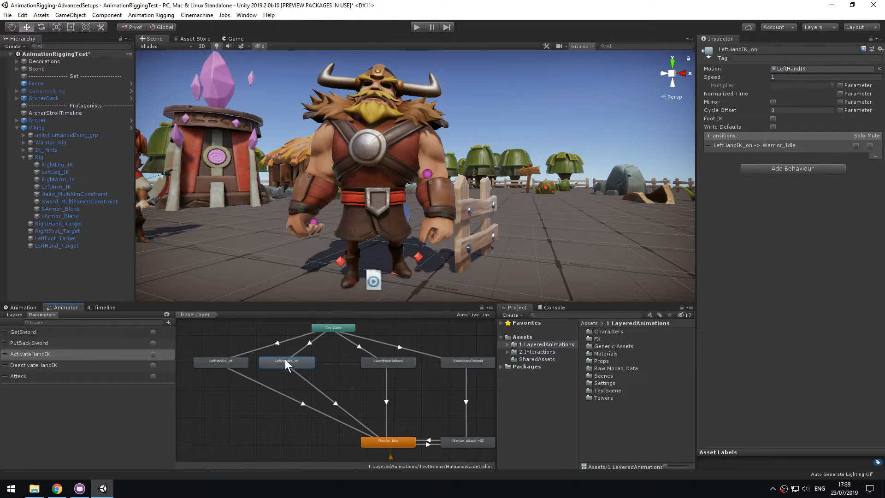
# Step: Examine the Write Defaults option of each state in the graph, from the LeftHandIK and sword states to Warrior_attack_v02 and Warrior_Idle
pyautogui.click(396, 444)
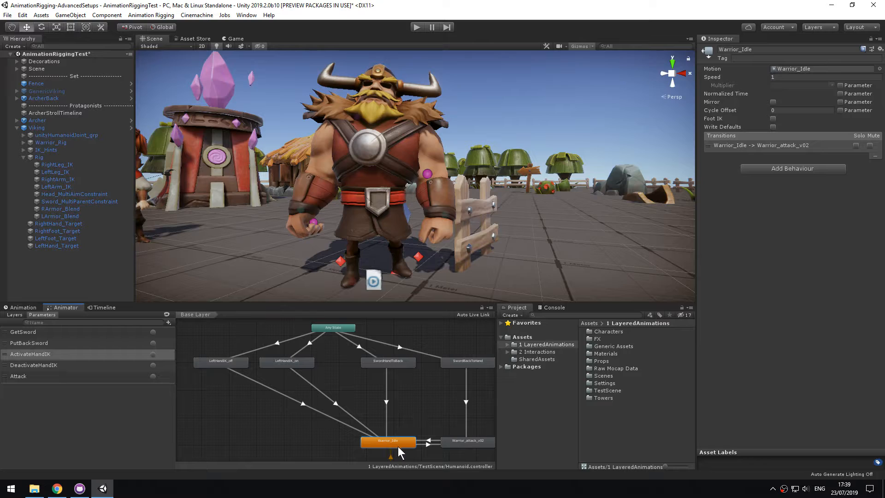
pyautogui.click(295, 361)
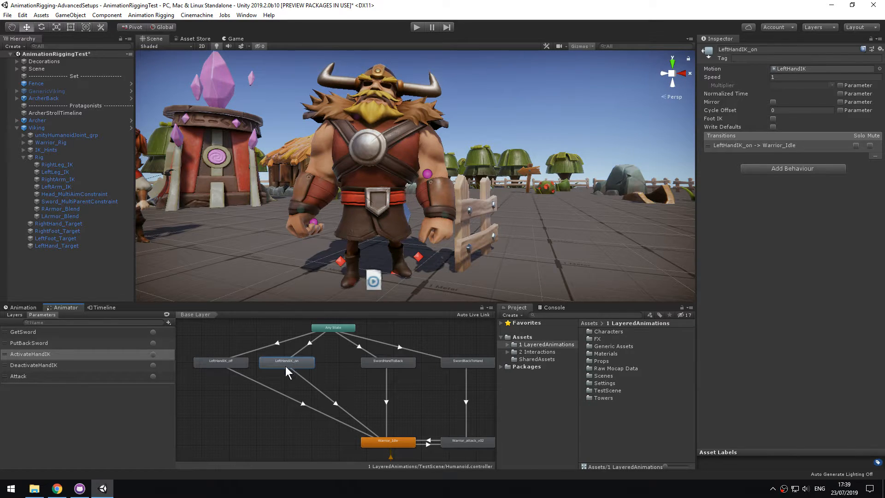
pyautogui.click(225, 360)
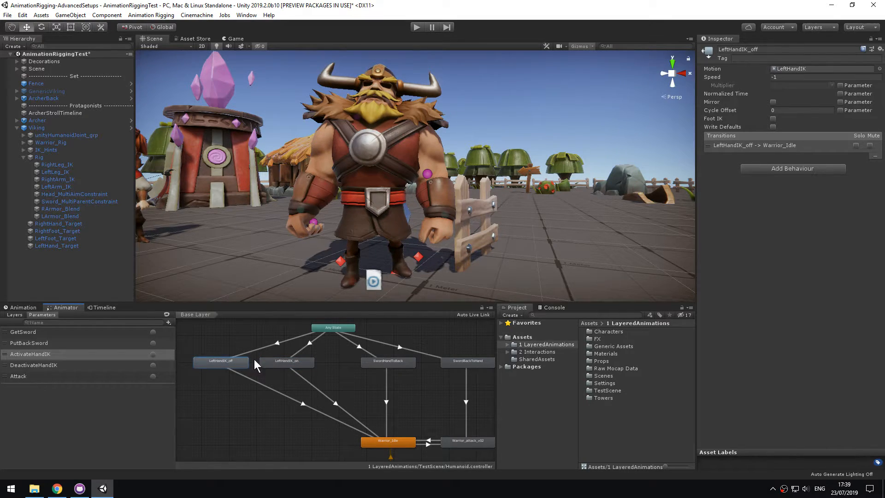
pyautogui.click(289, 363)
pyautogui.click(373, 362)
pyautogui.click(450, 362)
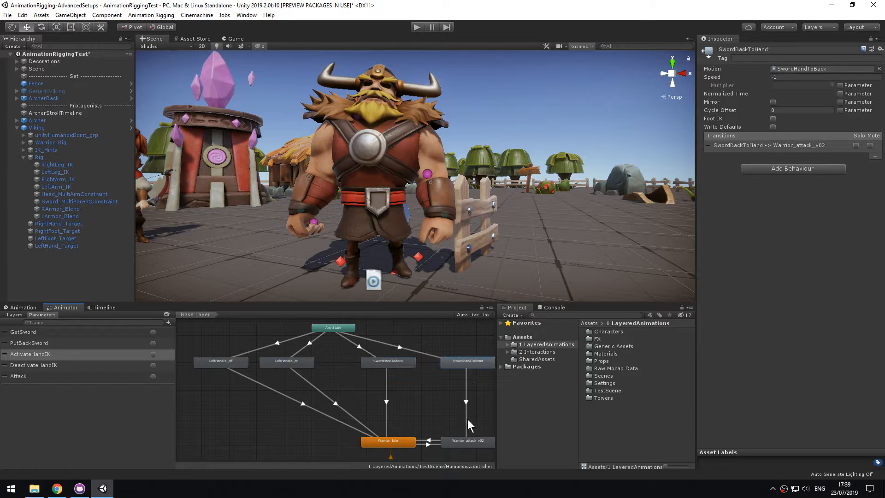
pyautogui.click(467, 443)
pyautogui.click(391, 444)
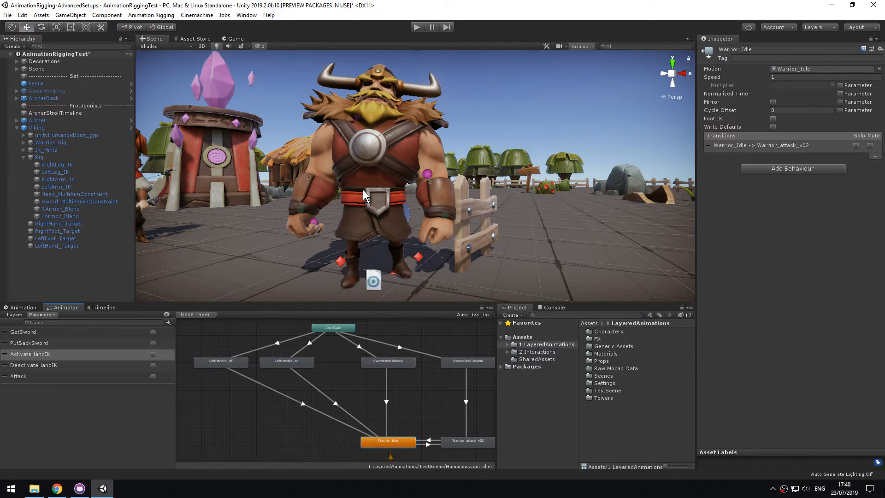
# Step: Follow the path from Any State to LeftHandIK_on, comparing the settings of Warrior_Idle and LeftHandIK_on
pyautogui.click(332, 332)
pyautogui.click(331, 330)
pyautogui.click(384, 443)
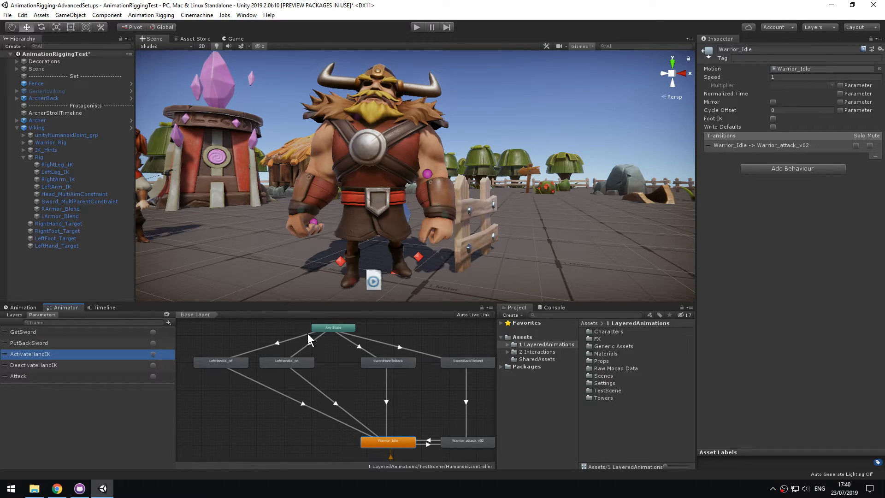
pyautogui.click(290, 361)
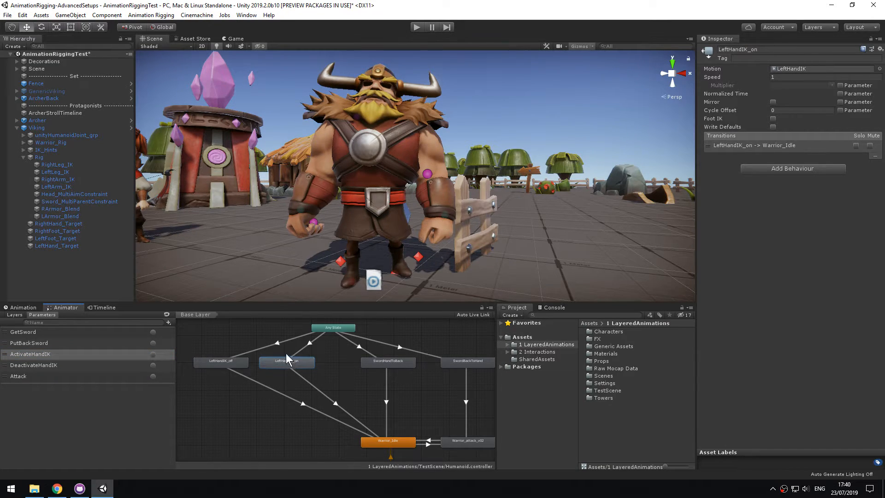
# Step: Open the LeftHandIK clip in the Animation window and select its LeftArm_IK Two Bone IK Constraint property
pyautogui.click(23, 307)
pyautogui.click(73, 322)
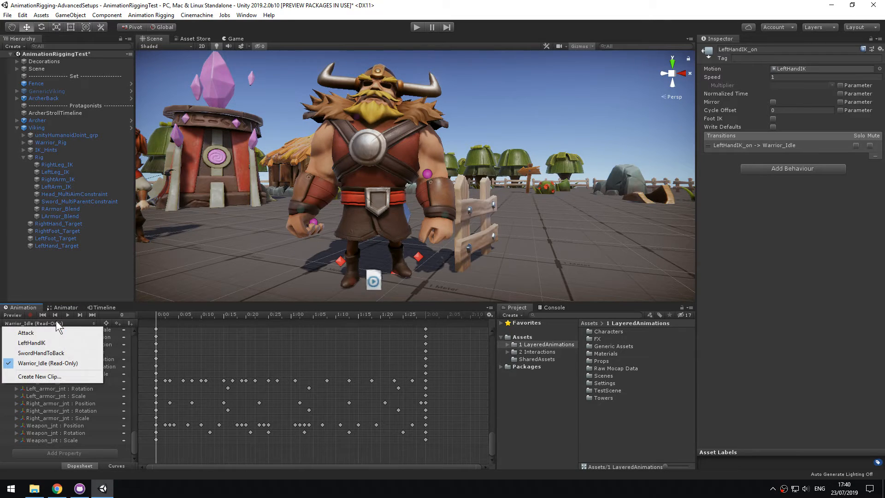
pyautogui.click(62, 344)
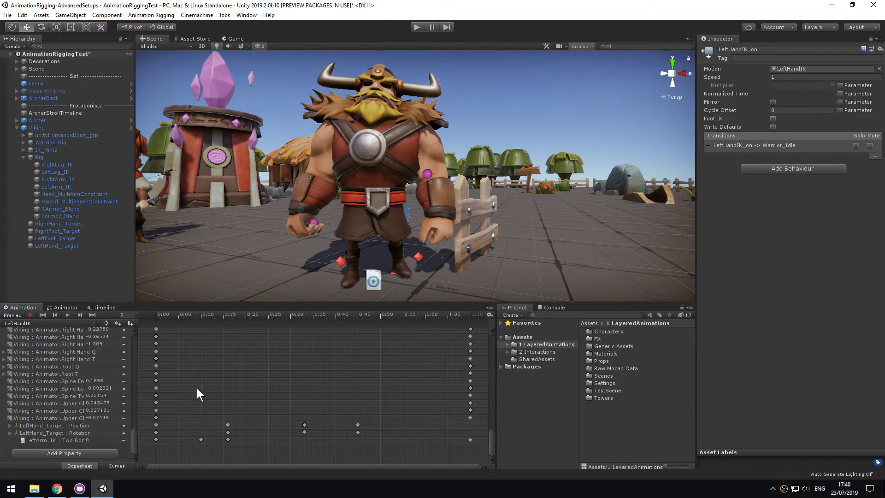
pyautogui.click(65, 440)
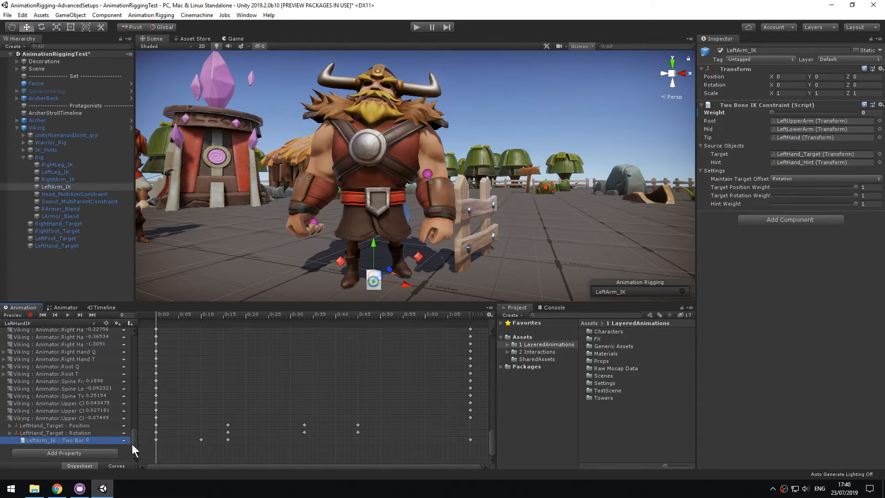
# Step: Scrub the LeftHandIK clip to frame 48 and back to frame 44, checking the animated LeftArm_IK constraint weight
pyautogui.moveTo(154, 312); pyautogui.dragTo(372, 323)
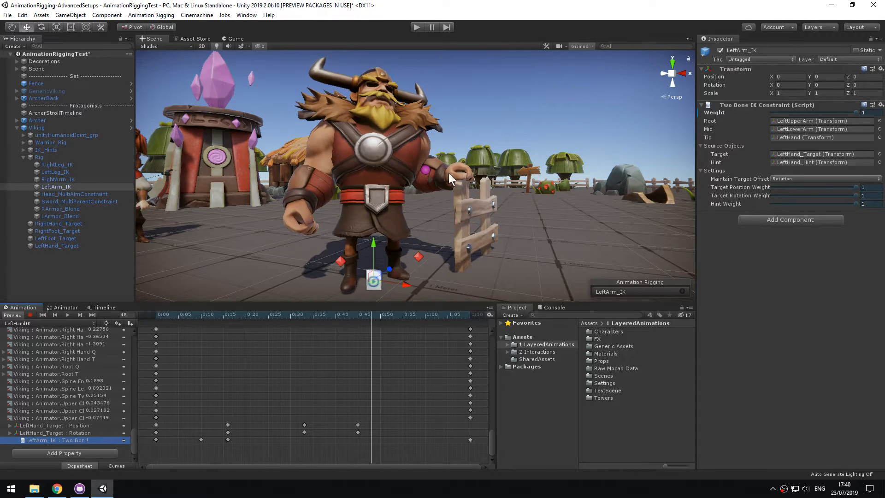
pyautogui.click(88, 440)
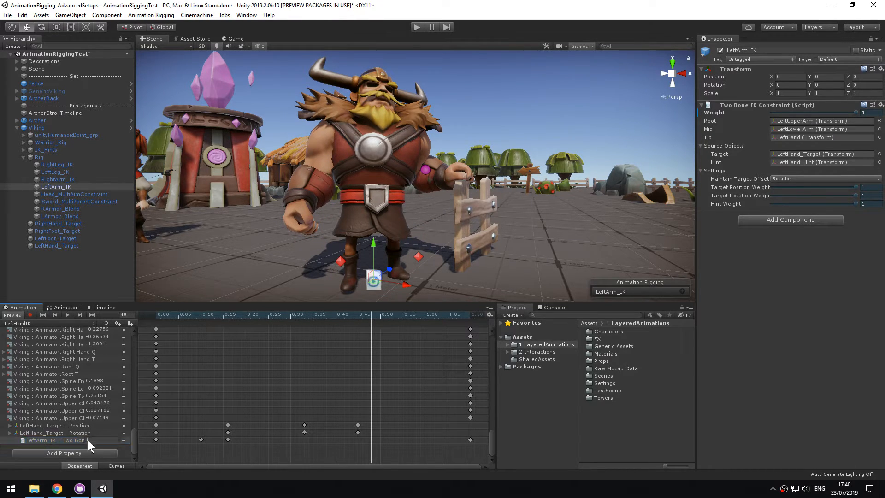
pyautogui.click(73, 441)
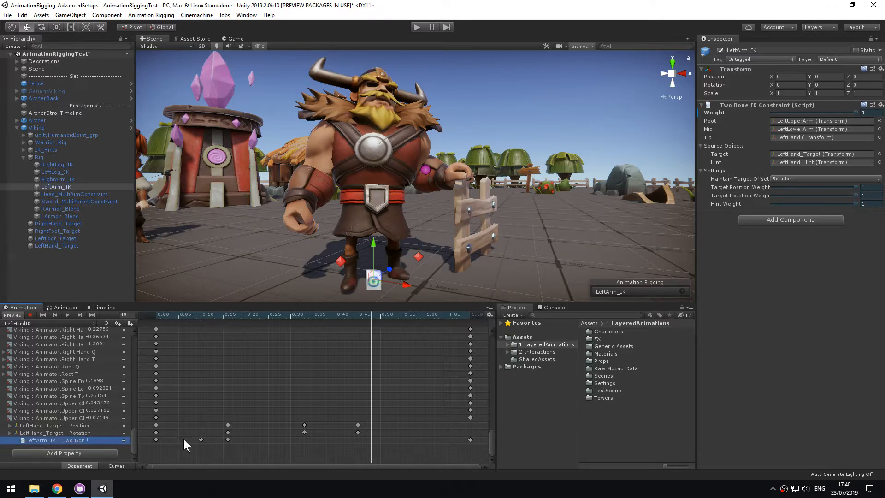
pyautogui.moveTo(382, 313); pyautogui.dragTo(351, 307)
# Step: Return to the Animator state graph and compare the LeftHandIK_on state with the Warrior_Idle state it transitions to
pyautogui.click(66, 308)
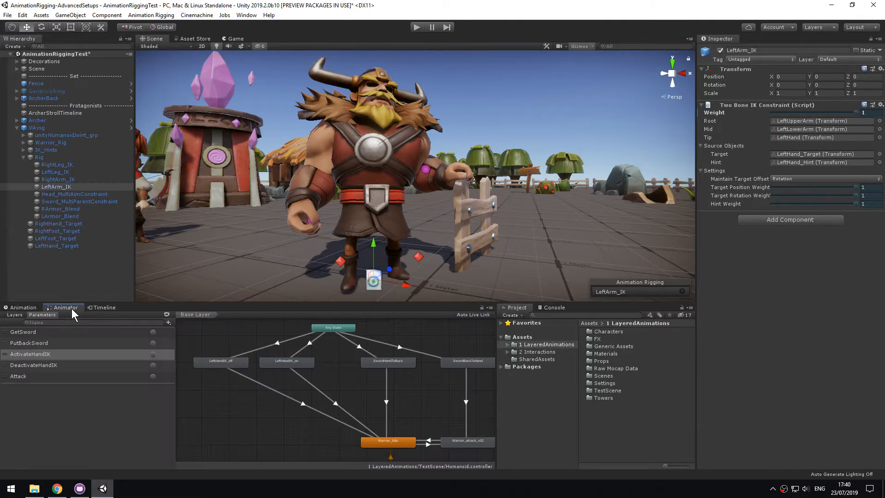
pyautogui.click(295, 362)
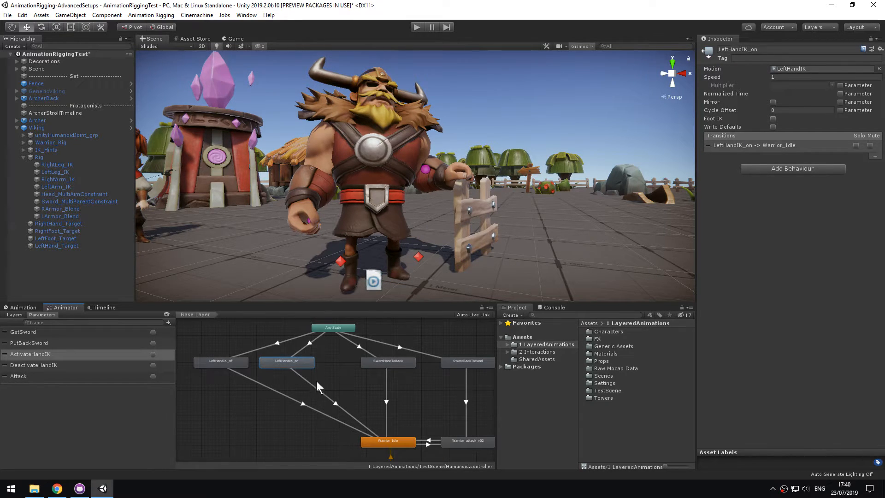
pyautogui.click(388, 442)
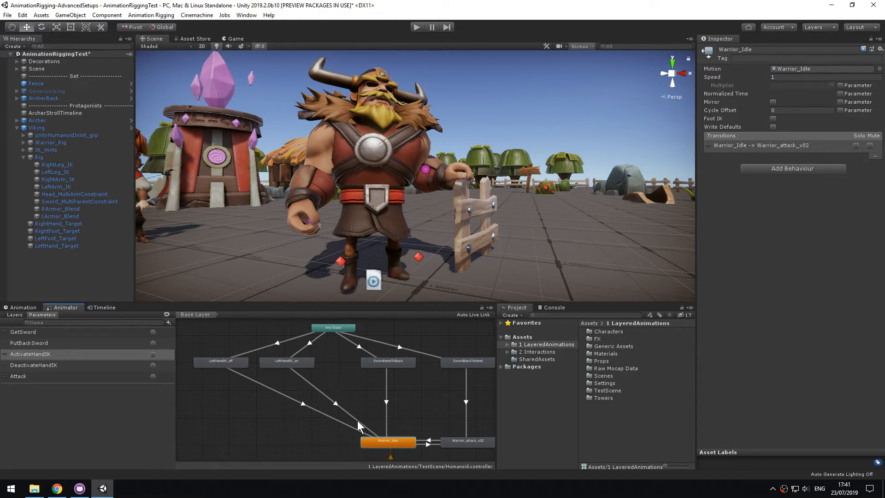
pyautogui.click(288, 363)
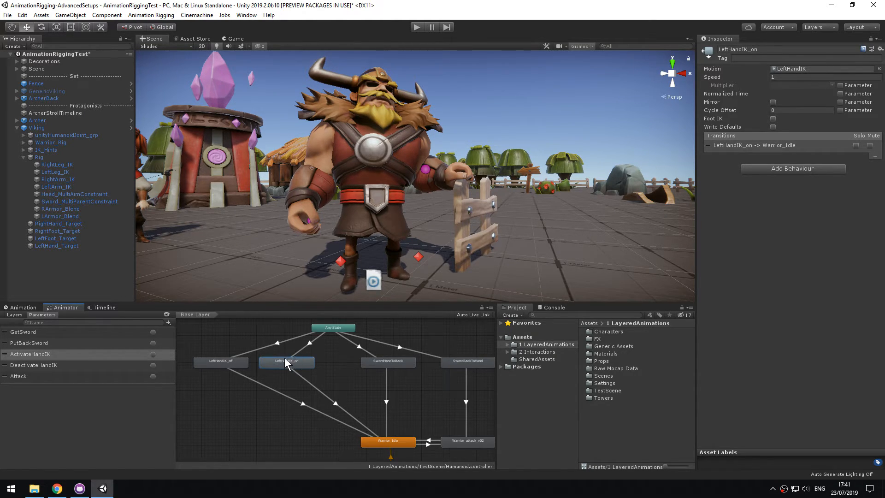
pyautogui.click(386, 444)
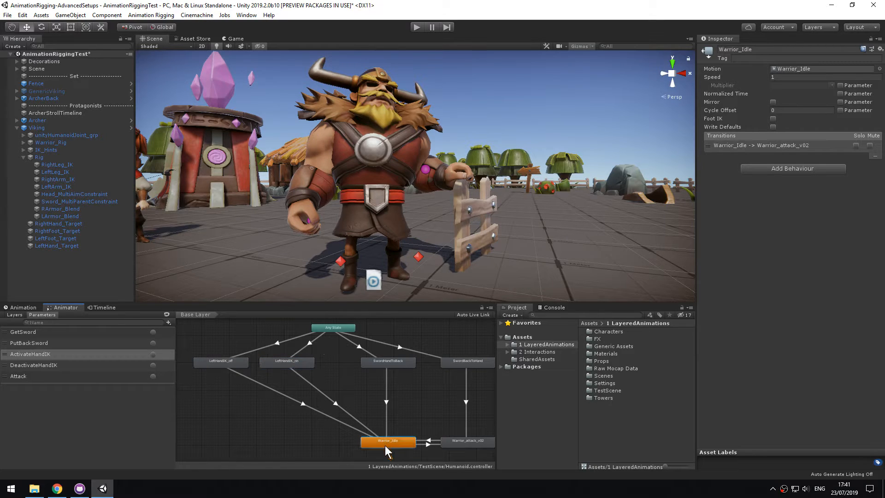
# Step: Open the Warrior_Idle clip in the Animation window and look through its animated properties for any LeftArm_IK track
pyautogui.click(23, 307)
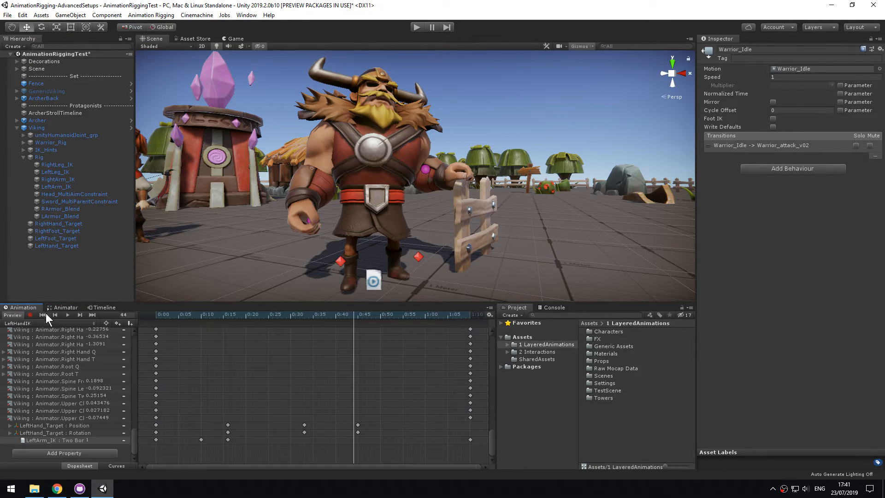
pyautogui.click(39, 325)
pyautogui.click(59, 362)
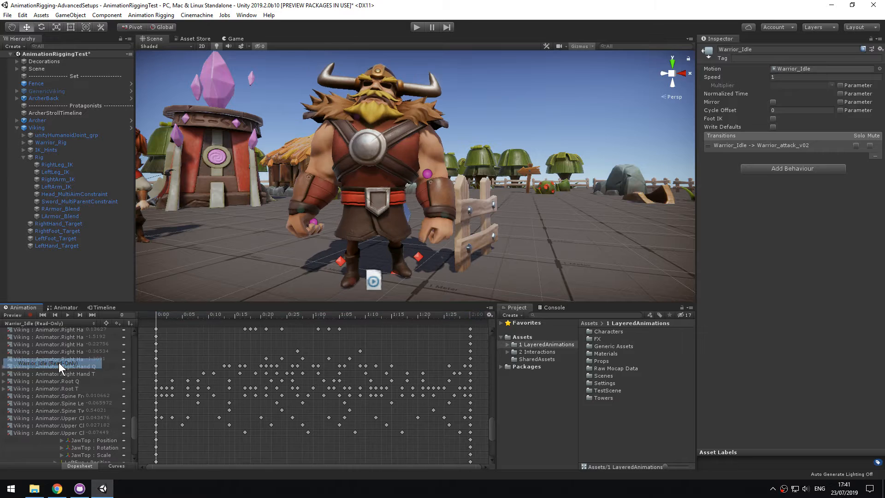
pyautogui.moveTo(492, 422); pyautogui.dragTo(492, 445)
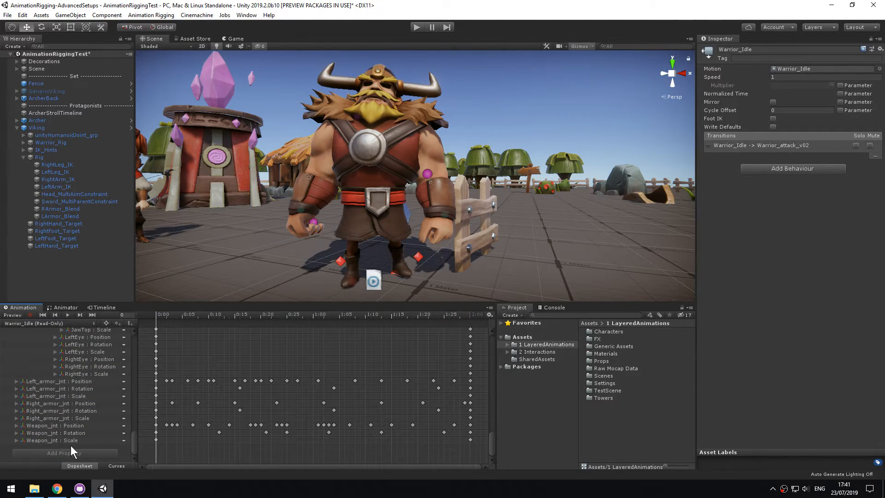
pyautogui.scroll(10, 71, 403)
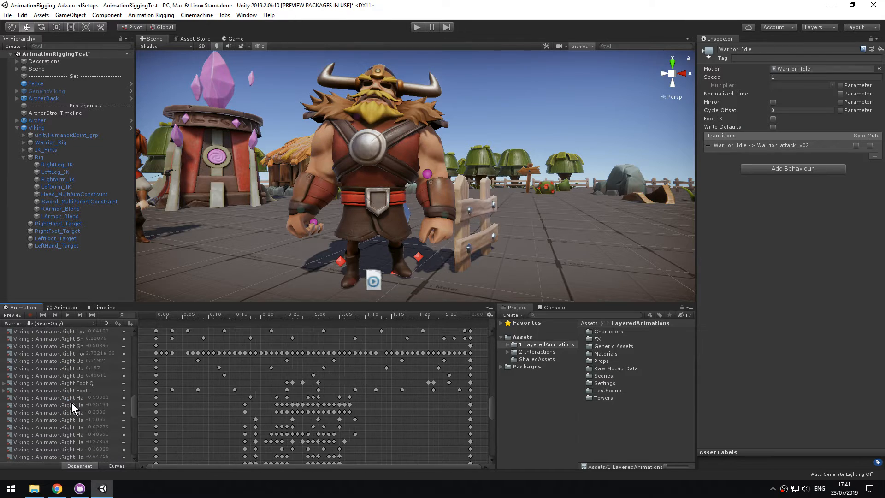
pyautogui.scroll(5, 81, 407)
# Step: Start play mode with the LeftArm_IK constraint selected and the Animator graph in view, and fire the ActivateHandIK trigger
pyautogui.click(65, 308)
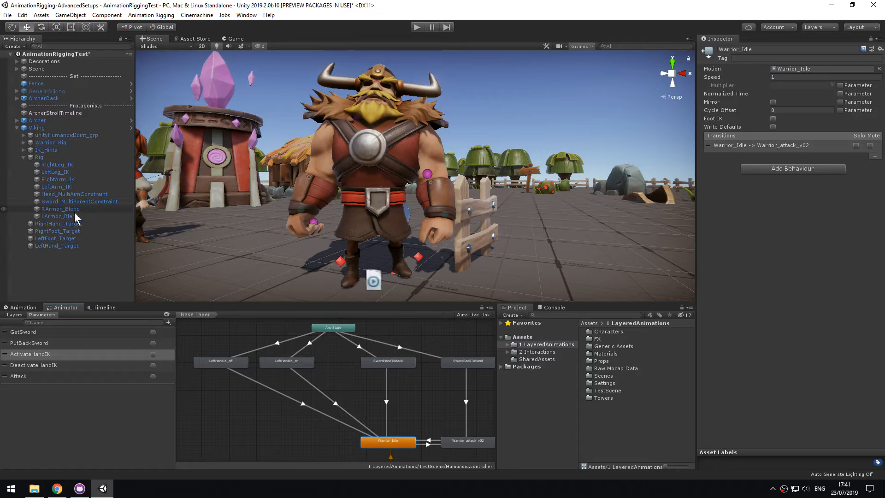
pyautogui.click(76, 187)
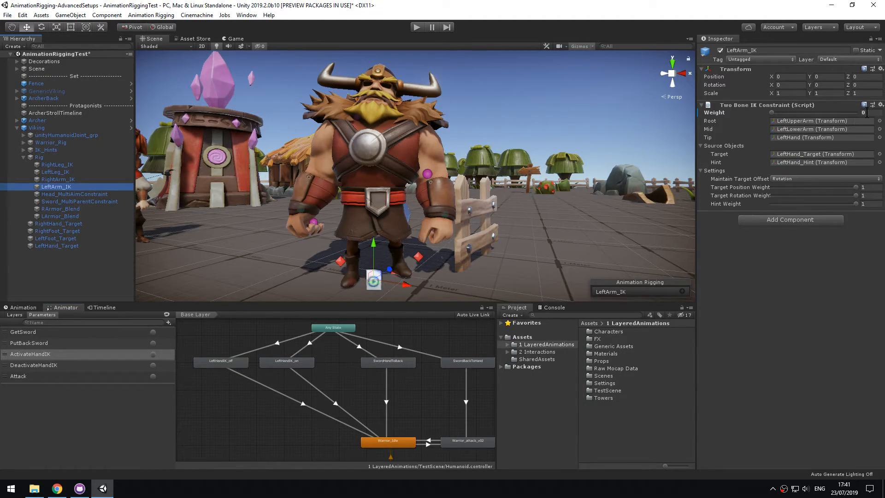
pyautogui.click(417, 27)
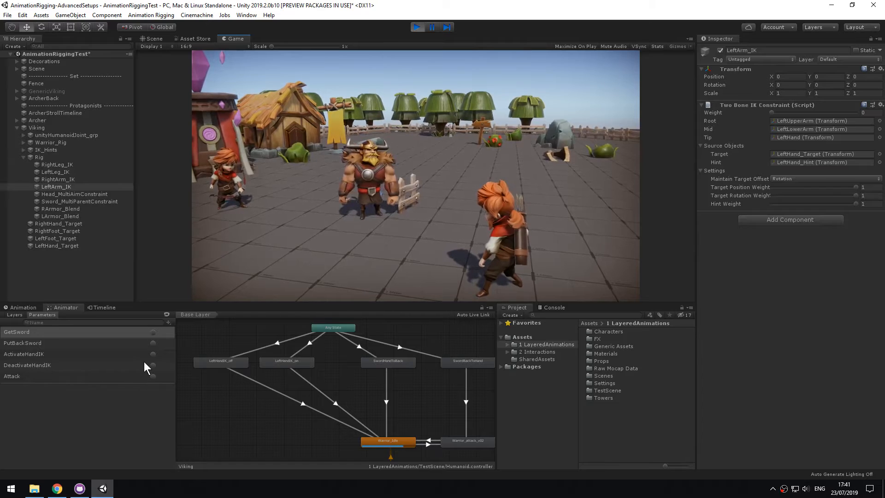
pyautogui.click(153, 354)
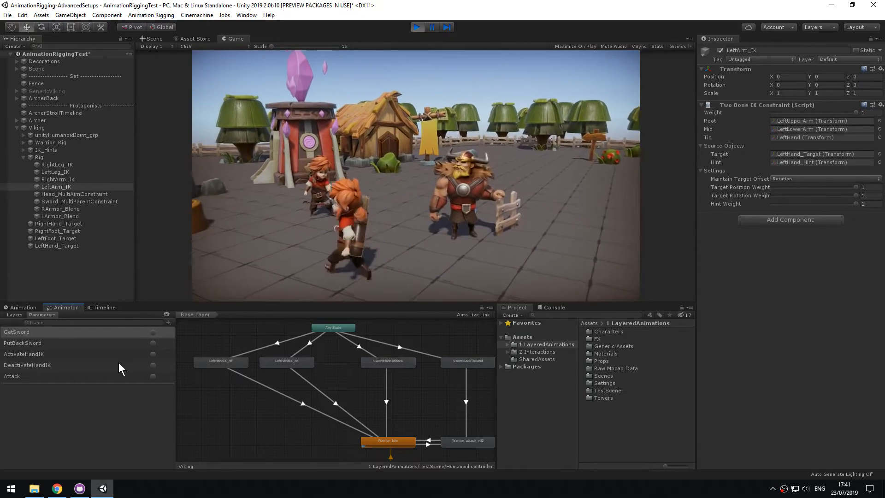
# Step: Fire the GetSword and PutBackSword triggers in turn, inspecting the source weights of Sword_MultiParentConstraint
pyautogui.click(153, 332)
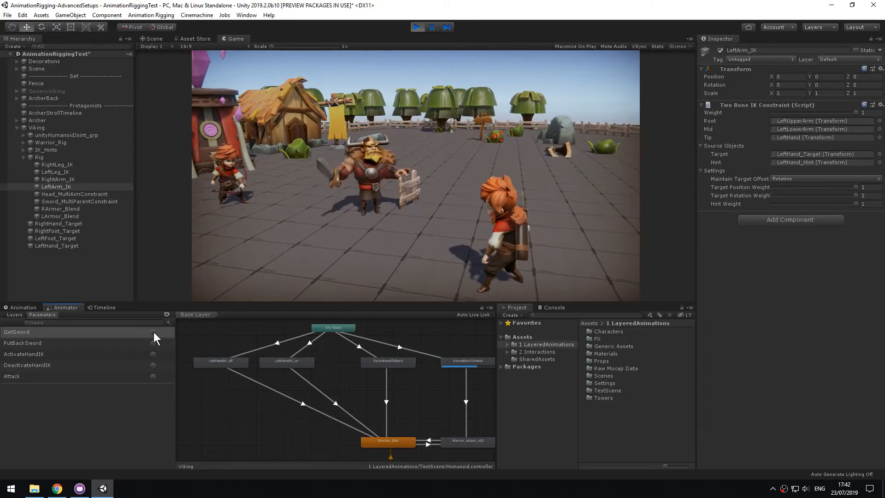
pyautogui.click(74, 201)
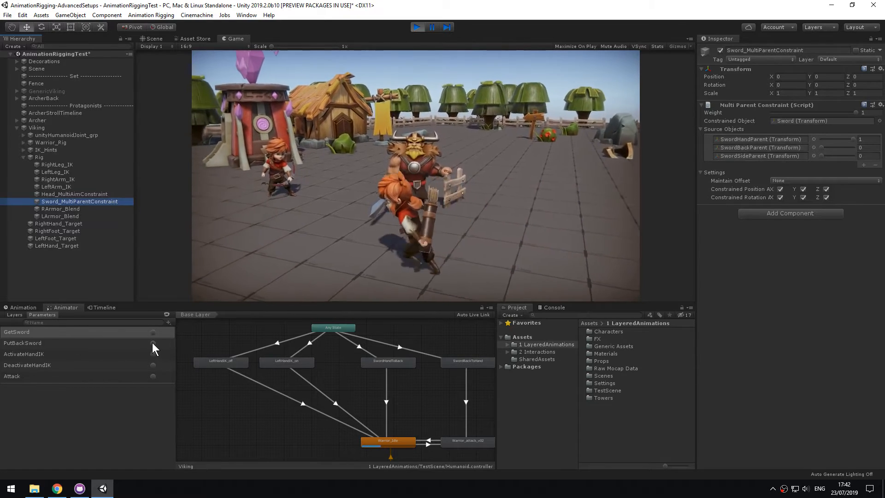
pyautogui.click(153, 342)
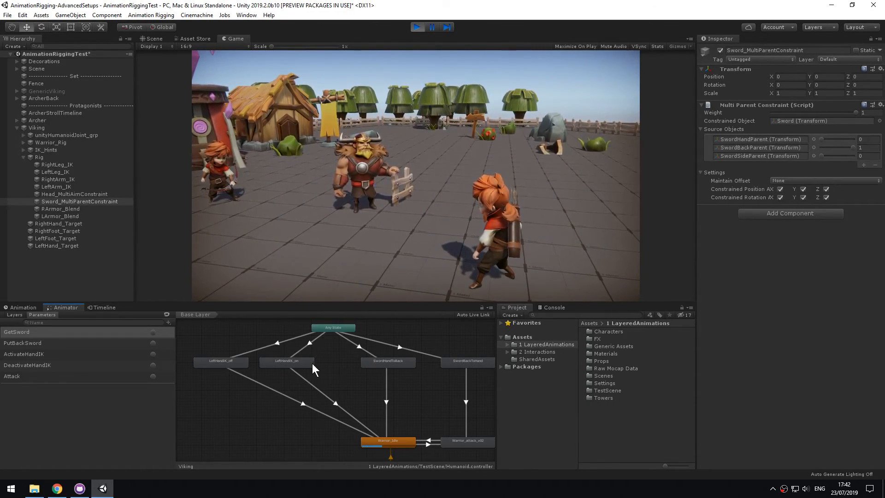
# Step: Check the Write Defaults option of the LeftHandIK_on, LeftHandIK_off, SwordHandToBack and Warrior_Idle states during play mode
pyautogui.click(295, 364)
pyautogui.click(223, 366)
pyautogui.click(369, 363)
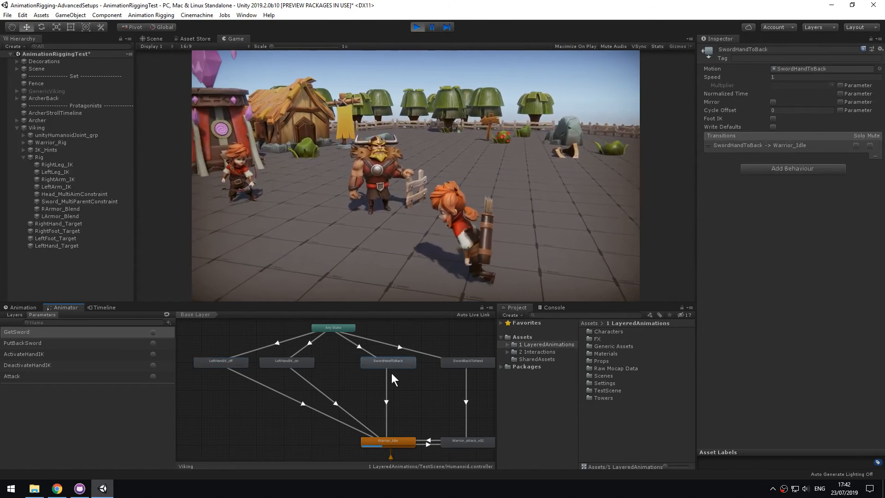
pyautogui.click(391, 443)
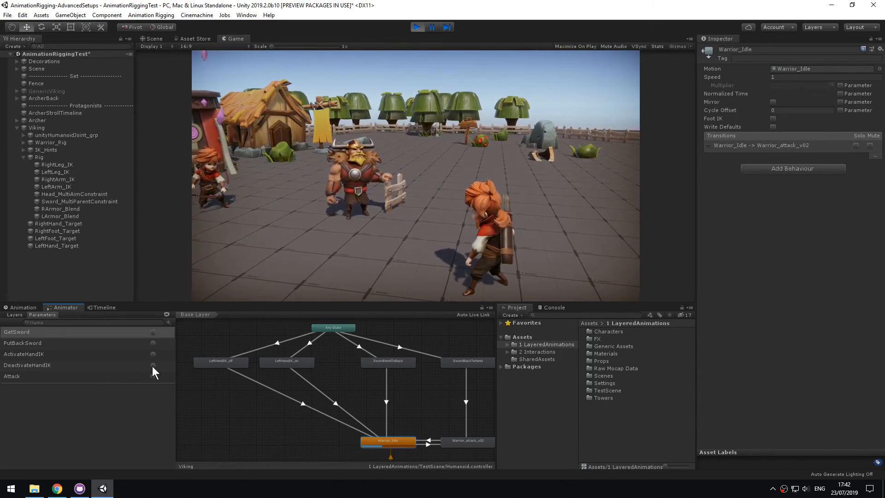
# Step: Fire the GetSword, Attack and DeactivateHandIK triggers in turn, with Sword_MultiParentConstraint inspected after the sword is drawn
pyautogui.click(152, 332)
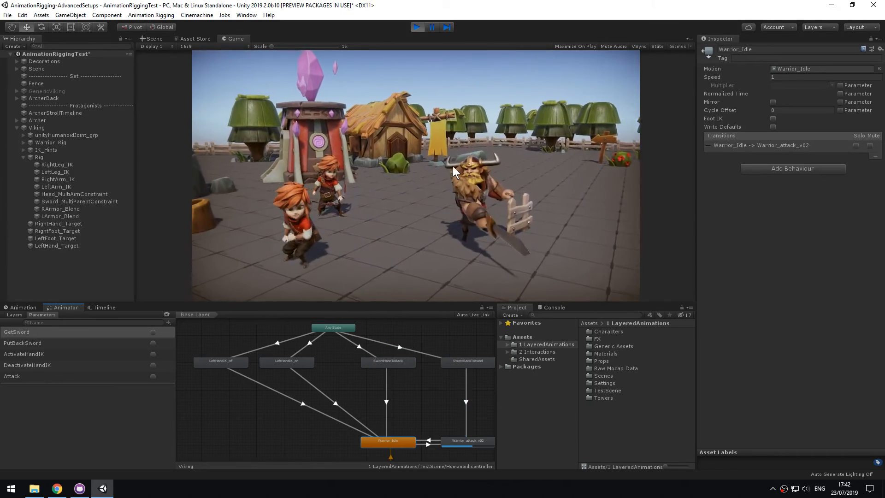
pyautogui.click(72, 201)
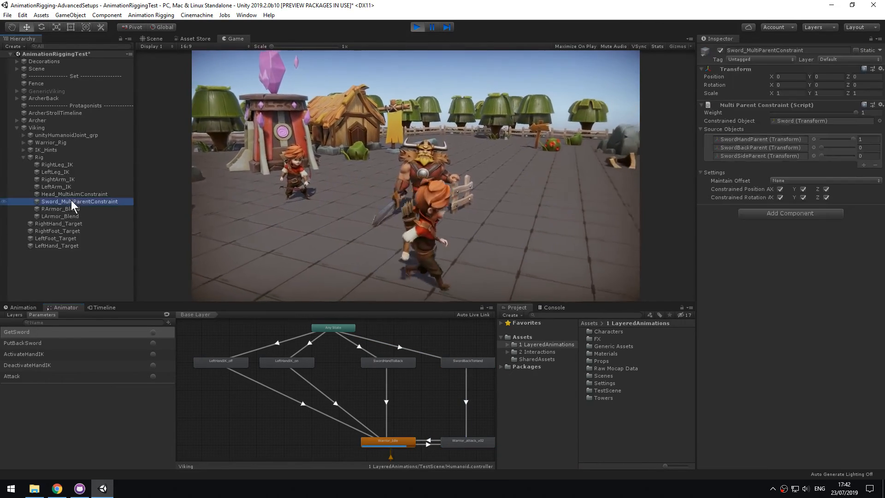
pyautogui.click(153, 376)
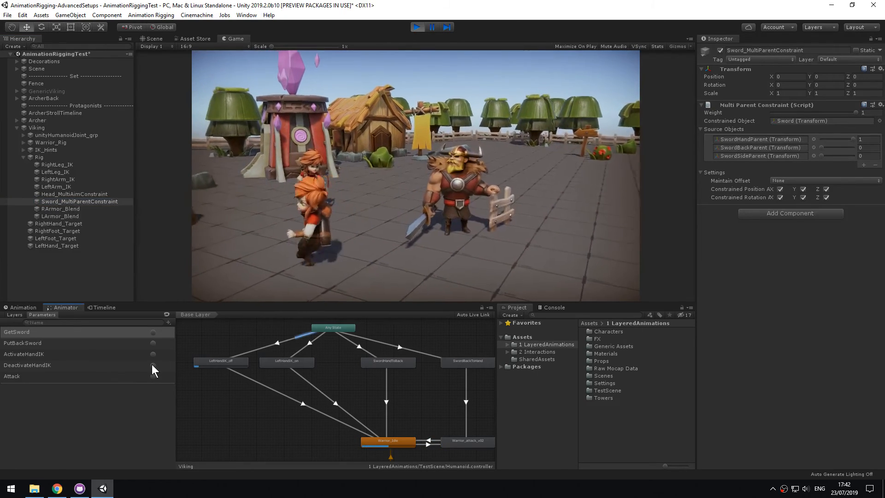
pyautogui.click(153, 365)
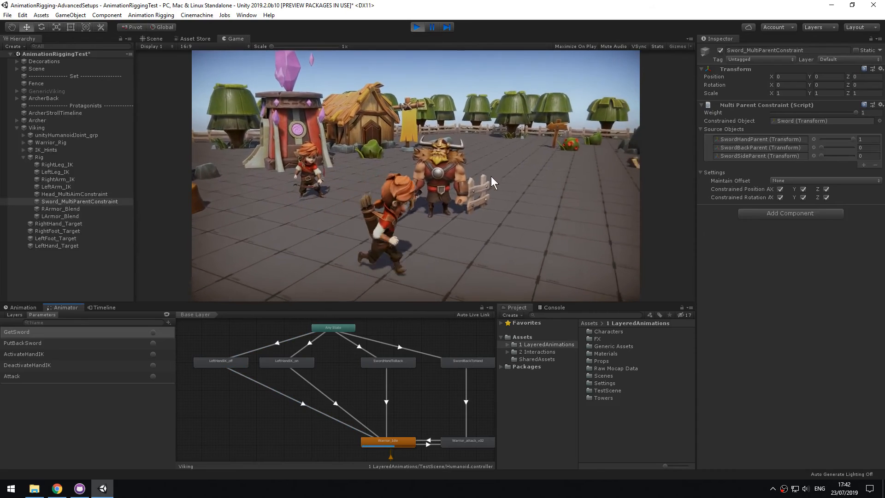